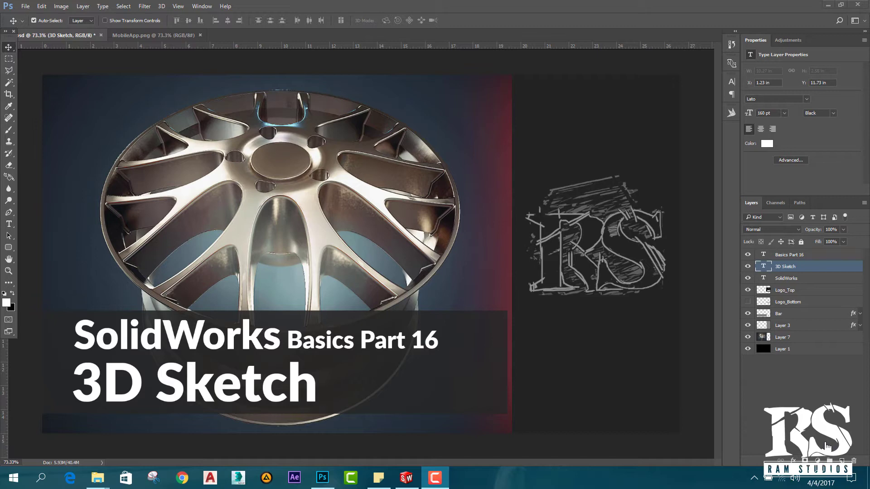
Switch from the Photoshop title card to the SolidWorks Part5 window.
{"action": "left_click", "coordinate": [406, 478]}
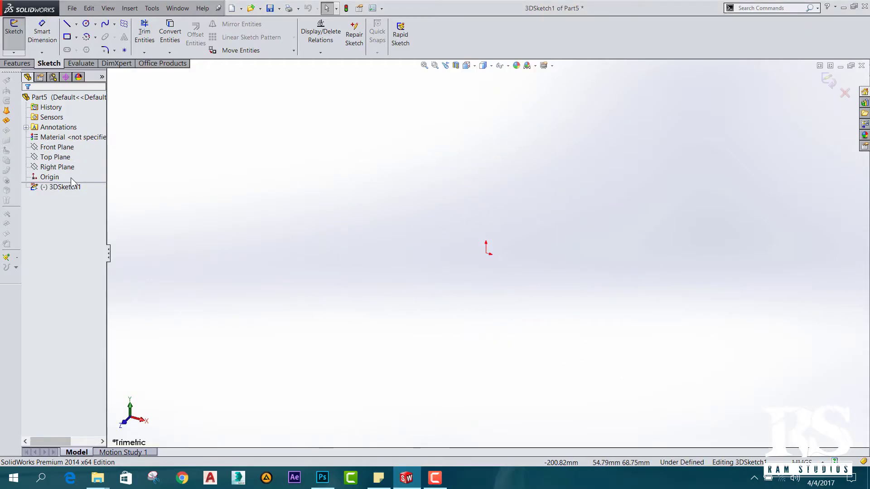
Exit the empty 3DSketch1 and discard its changes.
{"action": "right_click", "coordinate": [65, 191]}
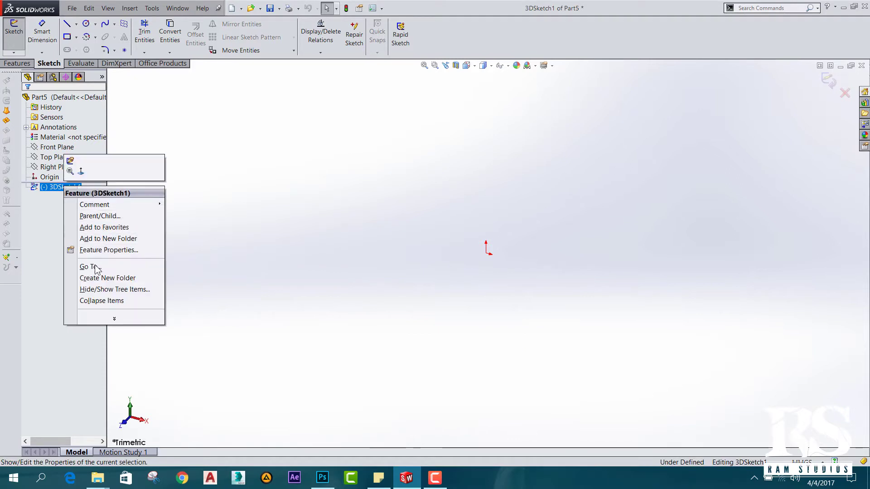
{"action": "left_click", "coordinate": [50, 232]}
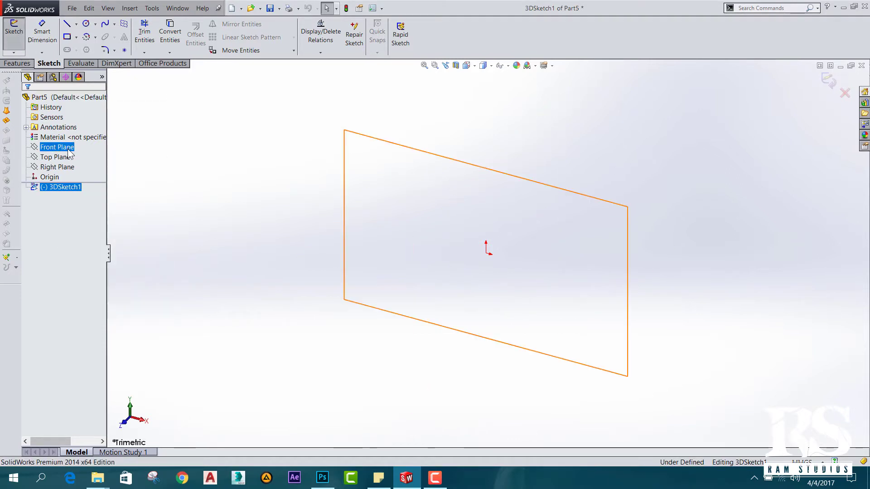
{"action": "left_click", "coordinate": [845, 93]}
{"action": "left_click", "coordinate": [442, 247]}
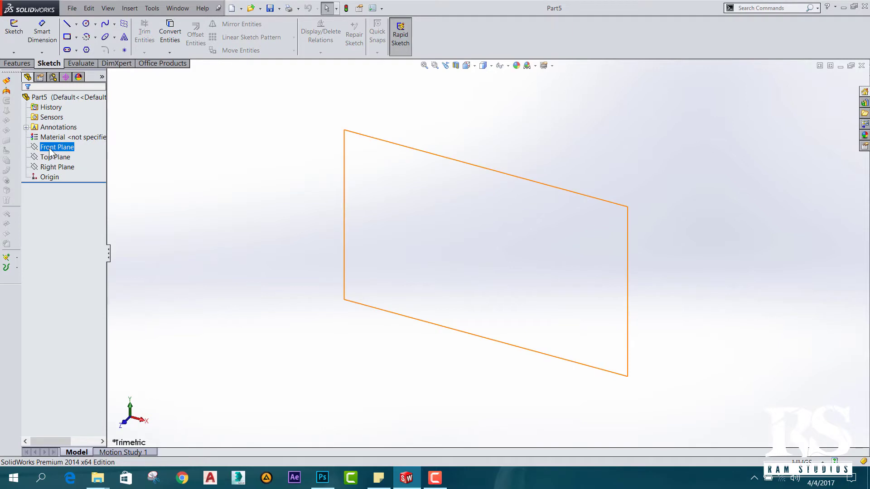
Show the Front, Top and Right planes together and orbit to view them obliquely.
{"action": "left_click", "coordinate": [63, 149]}
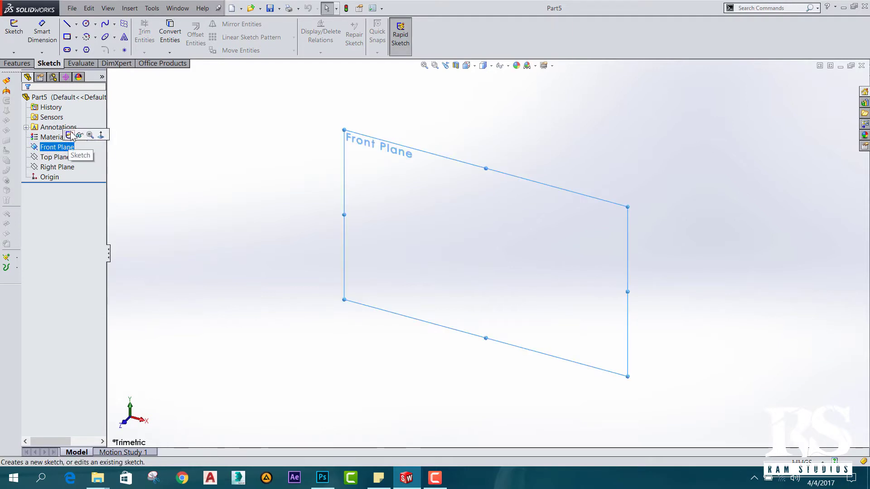
{"action": "left_click", "coordinate": [62, 158], "text": "ctrl"}
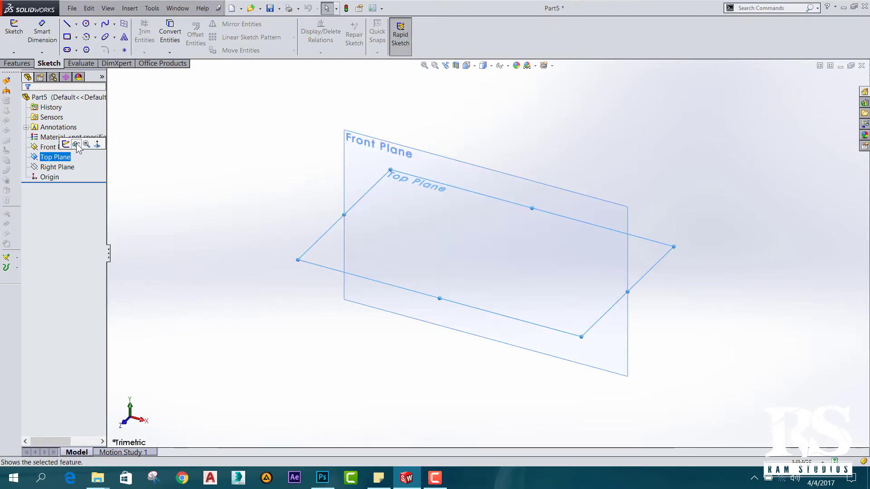
{"action": "left_click", "coordinate": [62, 167], "text": "ctrl"}
{"action": "left_click", "coordinate": [291, 188]}
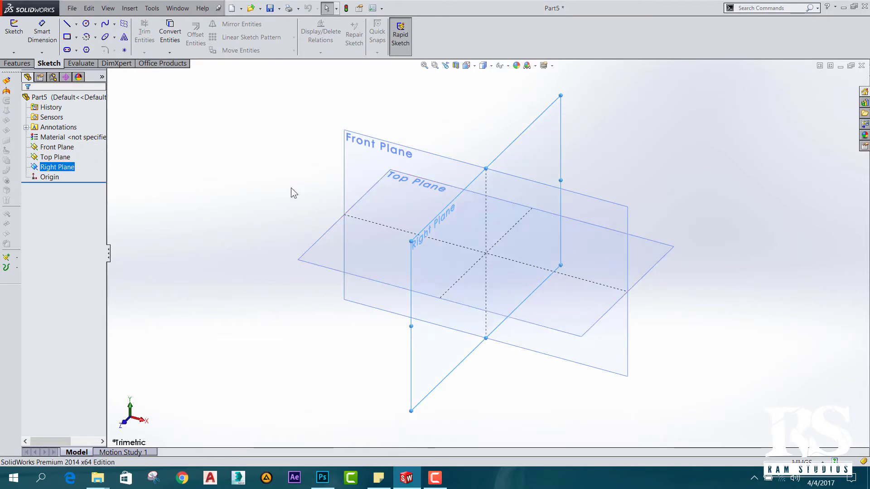
{"action": "middle_click_drag", "start_coordinate": [684, 161], "coordinate": [660, 178]}
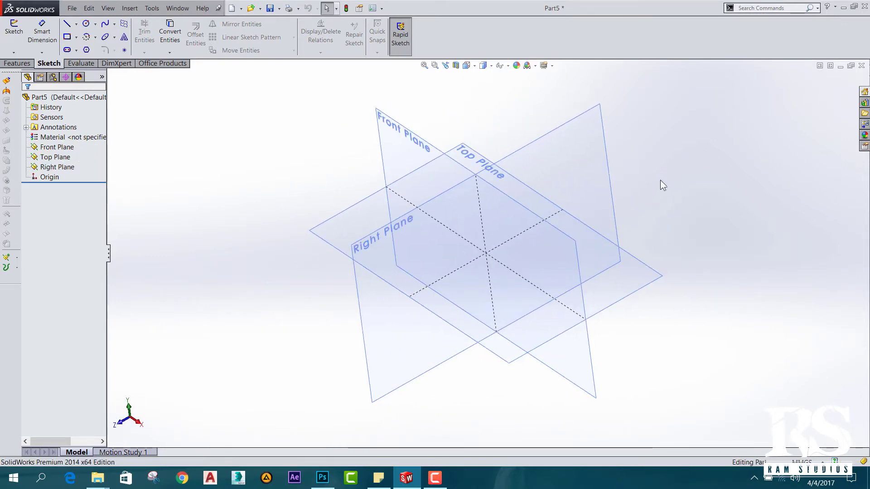
{"action": "key", "text": "Down"}
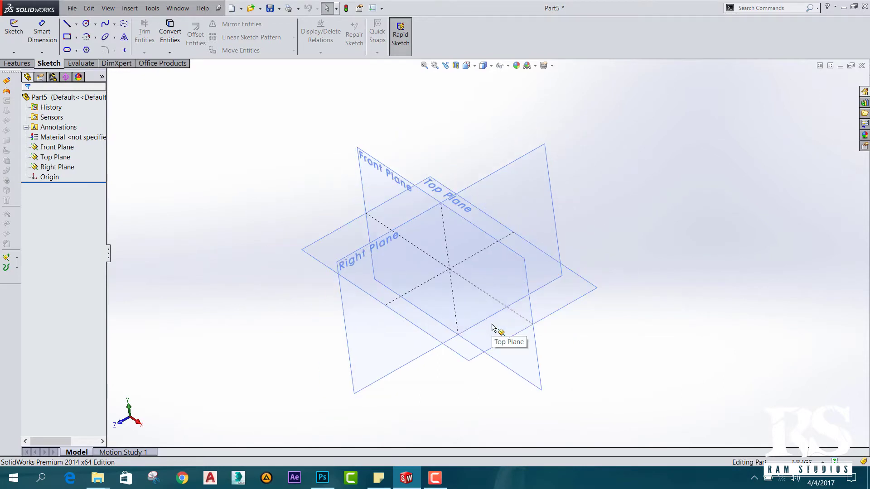
{"action": "left_click", "coordinate": [46, 178]}
{"action": "left_click", "coordinate": [63, 157]}
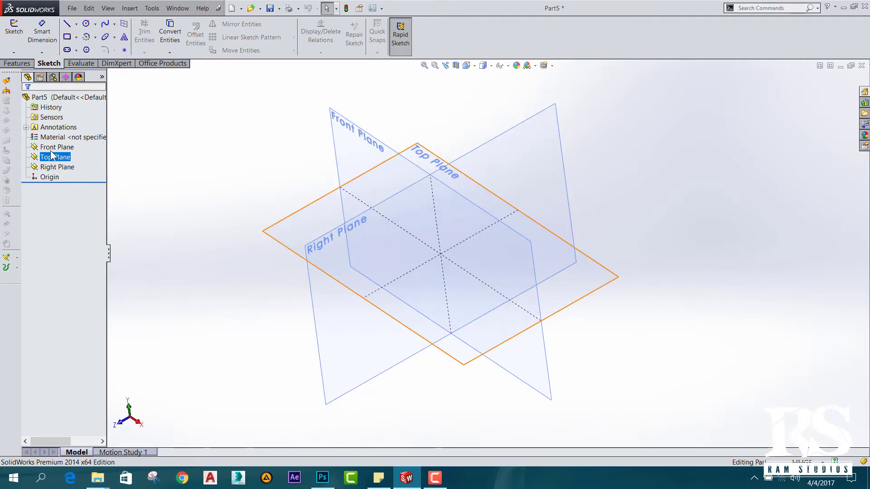
{"action": "left_click", "coordinate": [70, 148]}
{"action": "key", "text": "Escape"}
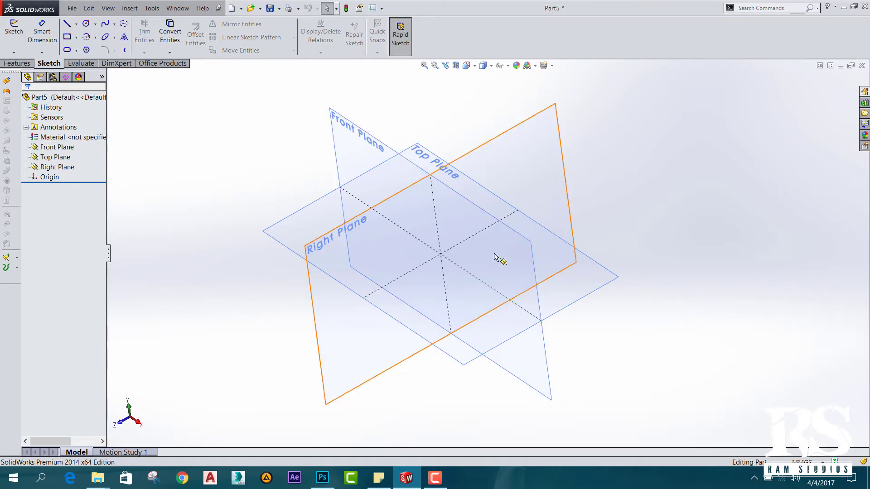
Create a new 3D sketch, 3DSketch2, from the Sketch tab's sketch flyout.
{"action": "left_click", "coordinate": [18, 63]}
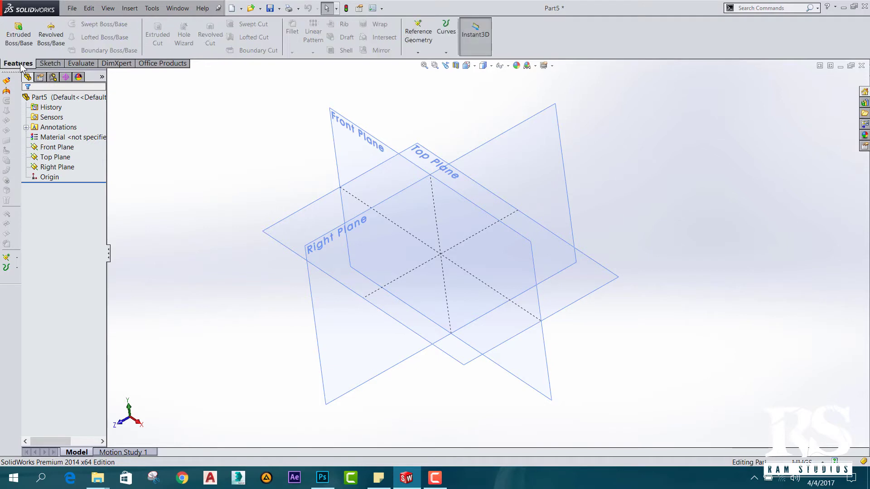
{"action": "left_click", "coordinate": [80, 64]}
{"action": "left_click", "coordinate": [48, 64]}
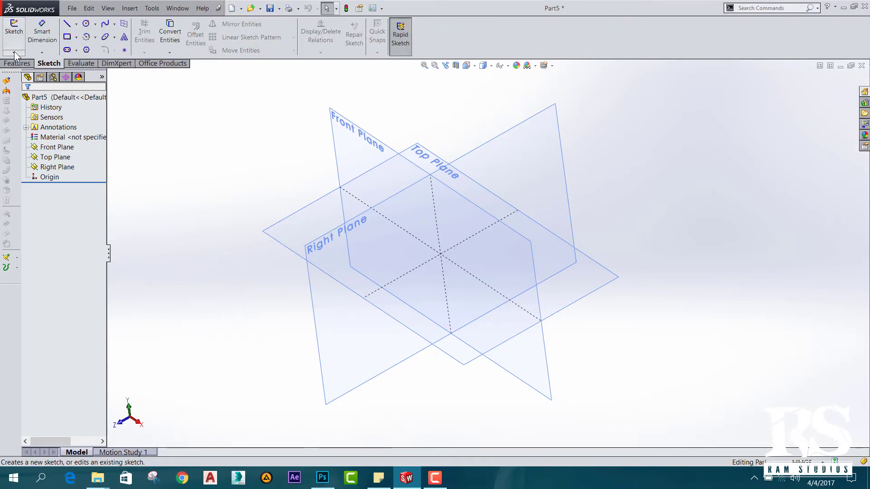
{"action": "left_click", "coordinate": [14, 52]}
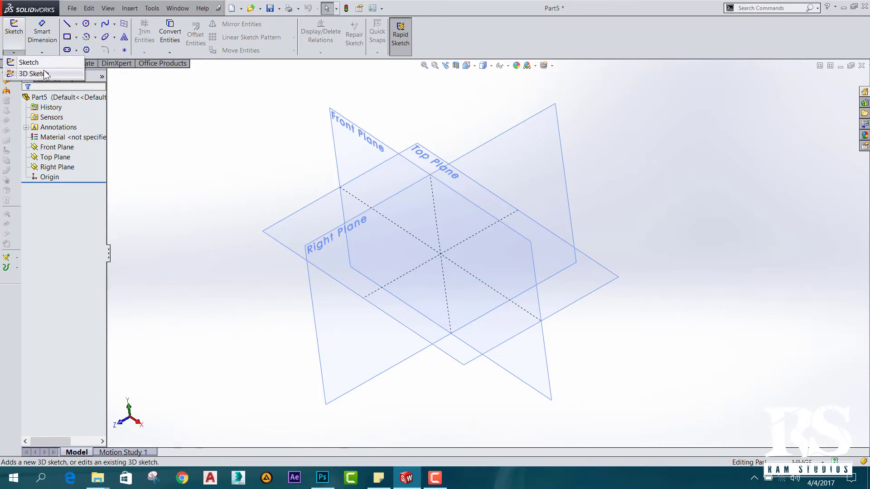
{"action": "left_click", "coordinate": [15, 73]}
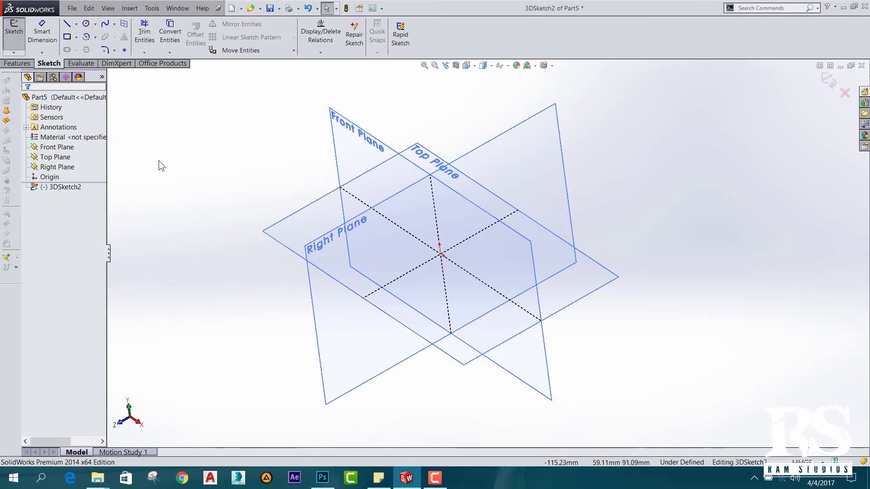
{"action": "left_click", "coordinate": [64, 187]}
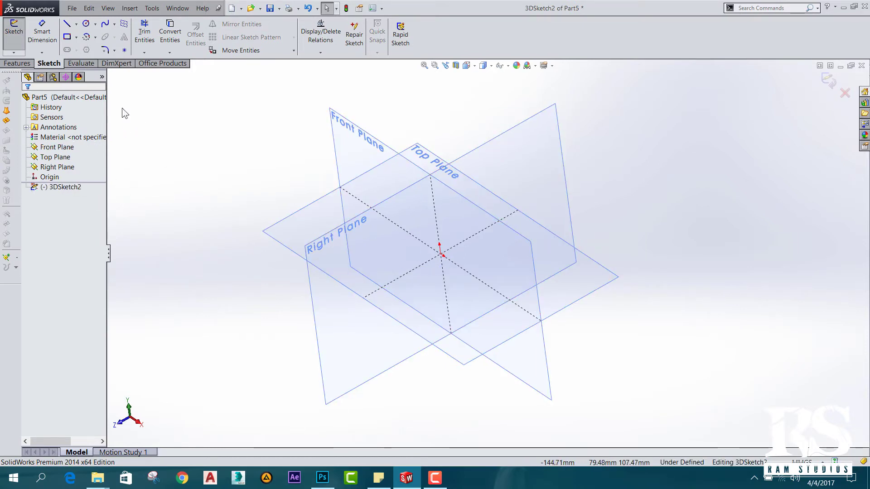
Orbit the view to look down onto the Top Plane, cancelling the first Line attempt.
{"action": "left_click", "coordinate": [66, 25]}
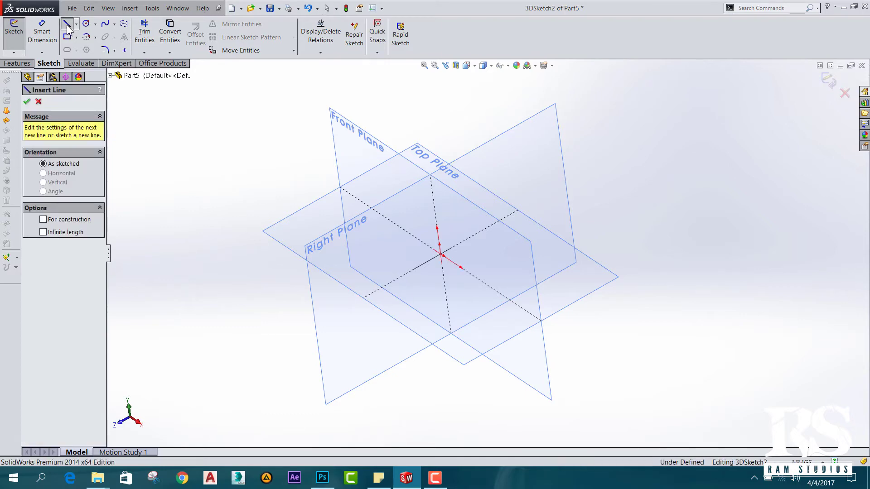
{"action": "mouse_move", "coordinate": [594, 222]}
{"action": "middle_mouse_down"}
{"action": "mouse_move", "coordinate": [608, 207]}
{"action": "mouse_move", "coordinate": [616, 166]}
{"action": "middle_mouse_up"}
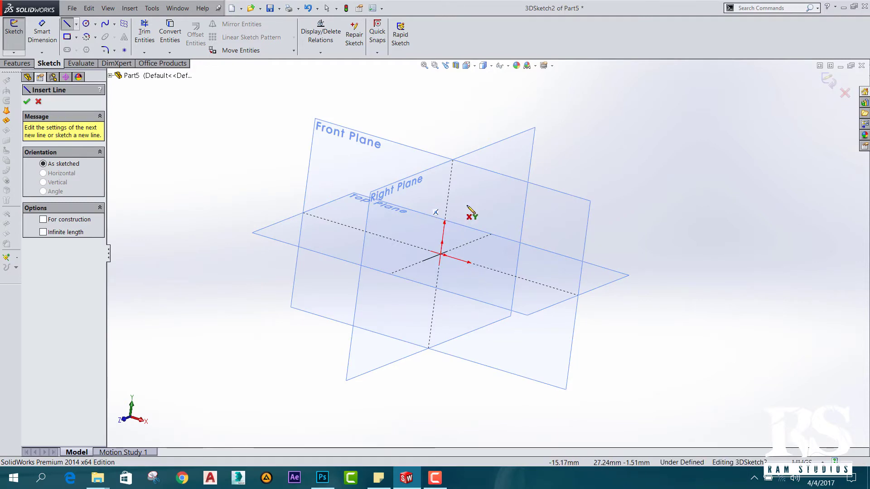
{"action": "middle_click_drag", "start_coordinate": [594, 215], "coordinate": [583, 252]}
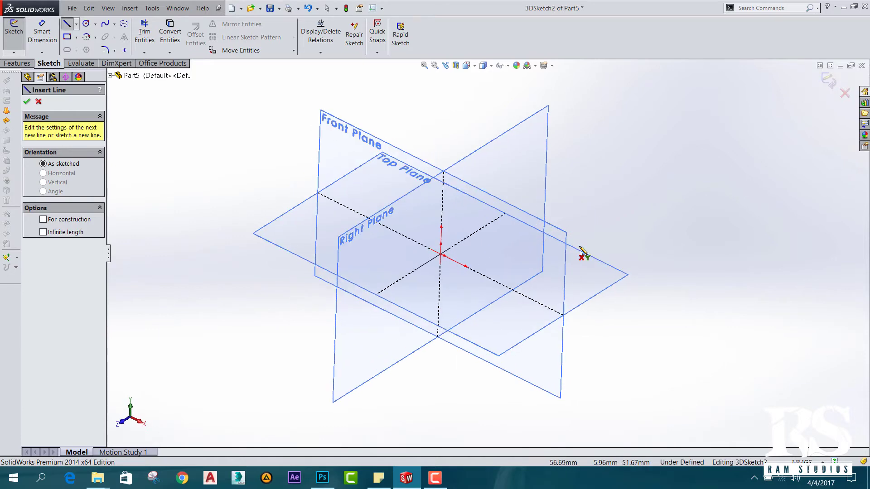
{"action": "left_click", "coordinate": [39, 102]}
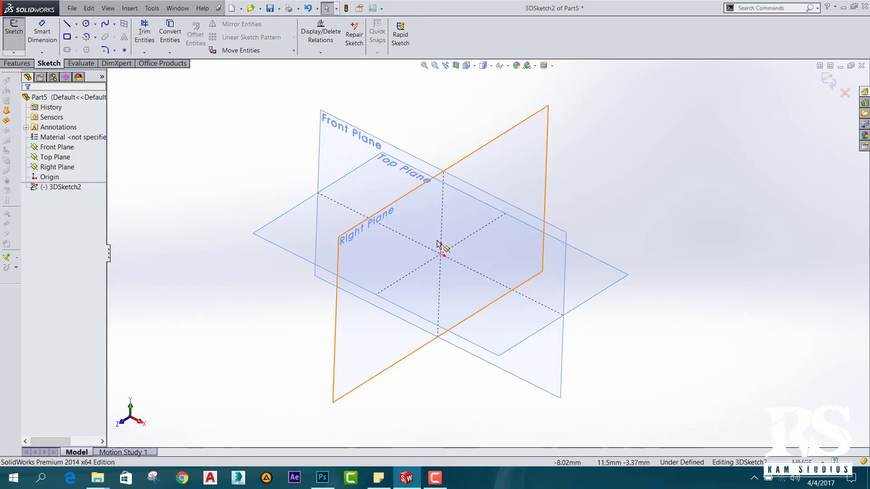
Restart the Line tool, adjust zoom and orbit, and switch the drawing plane to ZX.
{"action": "left_click", "coordinate": [67, 23]}
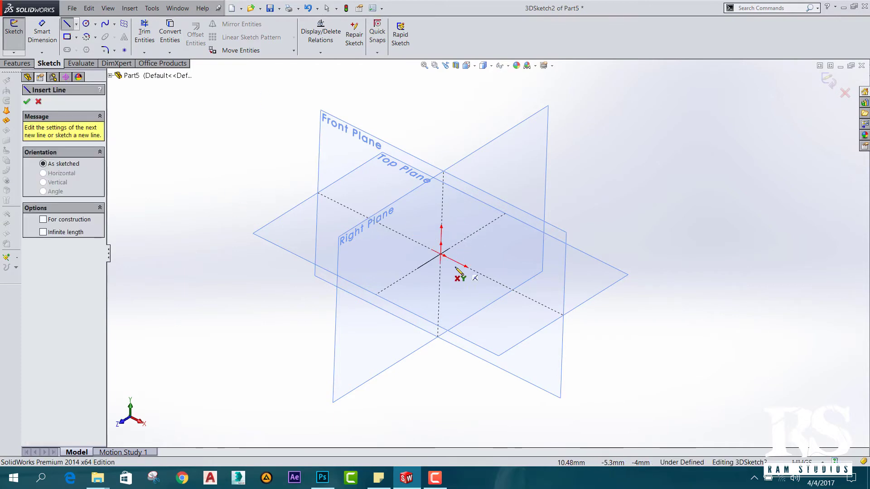
{"action": "scroll", "coordinate": [494, 236], "scroll_direction": "down", "scroll_amount": 2}
{"action": "scroll", "coordinate": [496, 242], "scroll_direction": "up", "scroll_amount": 1}
{"action": "scroll", "coordinate": [501, 254], "scroll_direction": "down", "scroll_amount": 2}
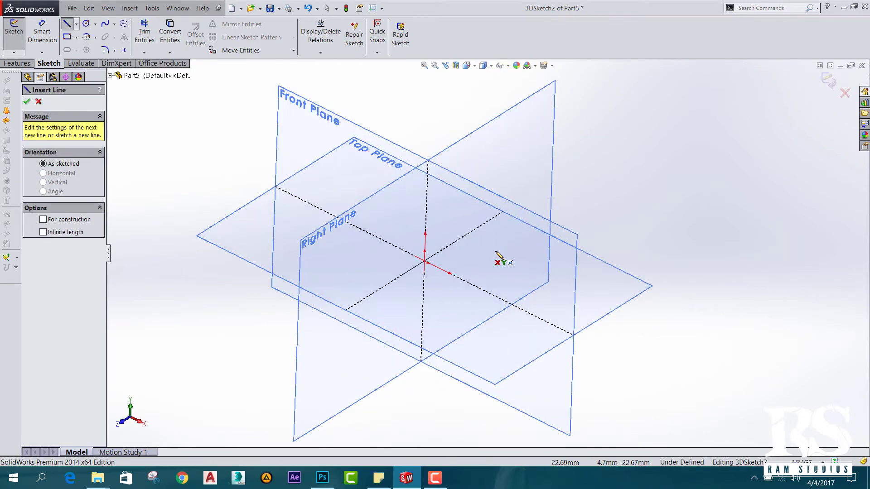
{"action": "scroll", "coordinate": [453, 258], "scroll_direction": "down", "scroll_amount": 2}
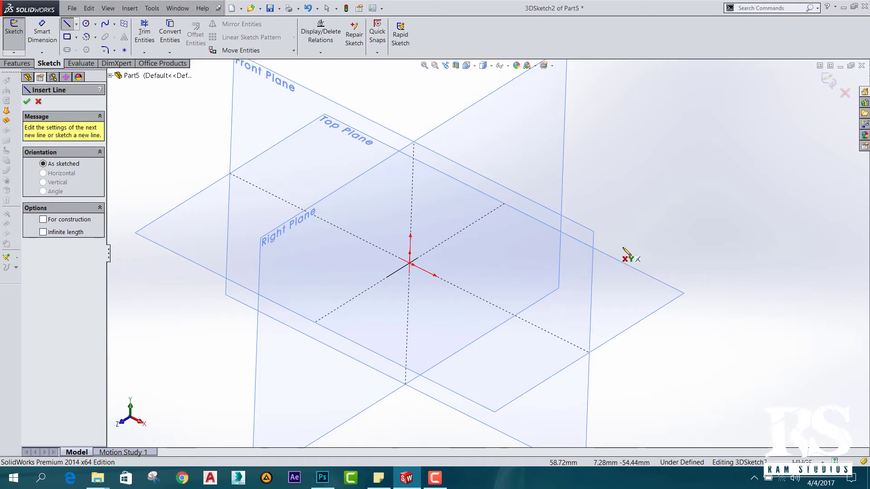
{"action": "mouse_move", "coordinate": [629, 255]}
{"action": "middle_mouse_down"}
{"action": "mouse_move", "coordinate": [655, 213]}
{"action": "mouse_move", "coordinate": [619, 220]}
{"action": "mouse_move", "coordinate": [606, 264]}
{"action": "mouse_move", "coordinate": [620, 259]}
{"action": "middle_mouse_up"}
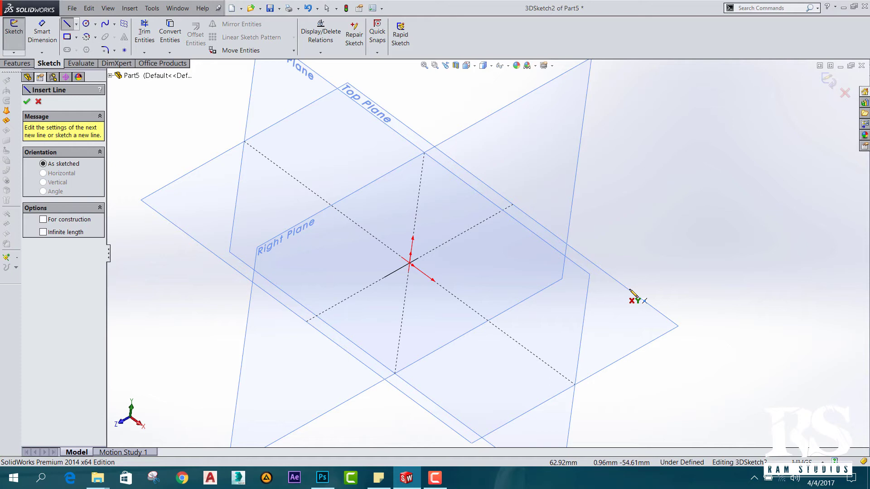
{"action": "key", "text": "Tab"}
{"action": "key", "text": "Tab"}
{"action": "key", "text": "Tab"}
{"action": "key", "text": "Tab"}
{"action": "key", "text": "Tab"}
{"action": "key", "text": "Tab"}
{"action": "key", "text": "Tab"}
{"action": "key", "text": "Tab"}
{"action": "key", "text": "Tab"}
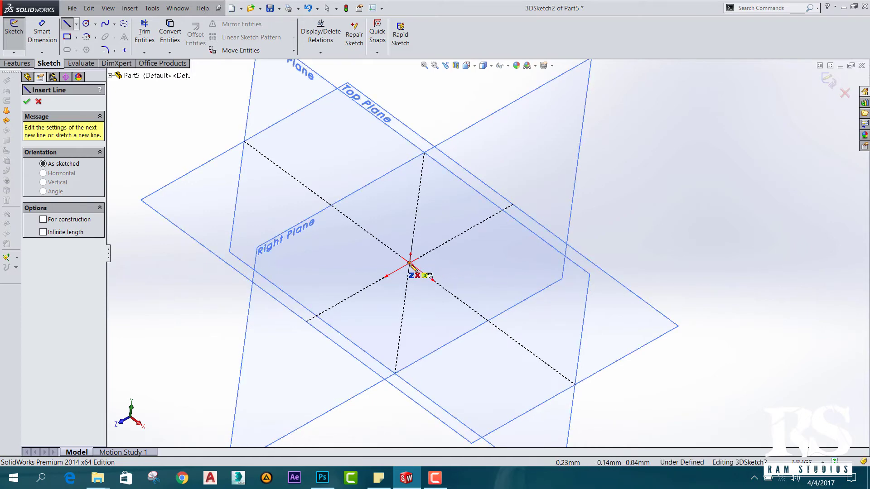
Draw the first line segment from the origin along the ZX plane and check it in 3D.
{"action": "left_click", "coordinate": [410, 263]}
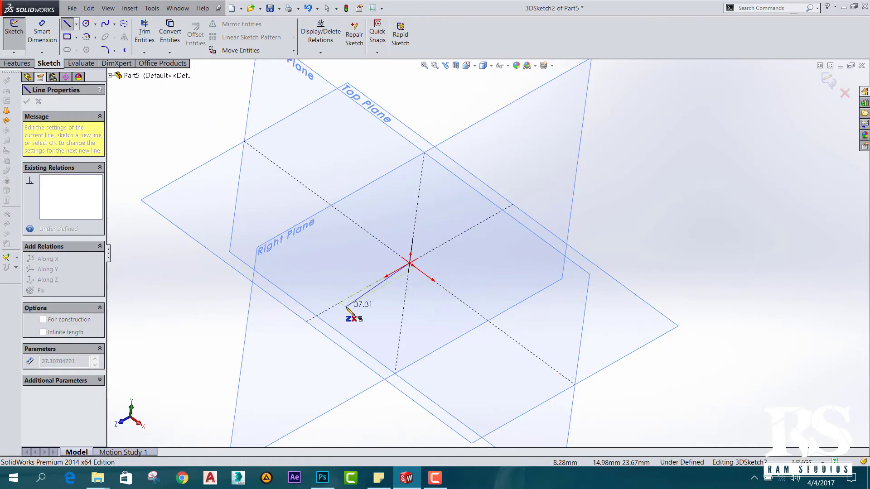
{"action": "scroll", "coordinate": [359, 312], "scroll_direction": "down", "scroll_amount": 1}
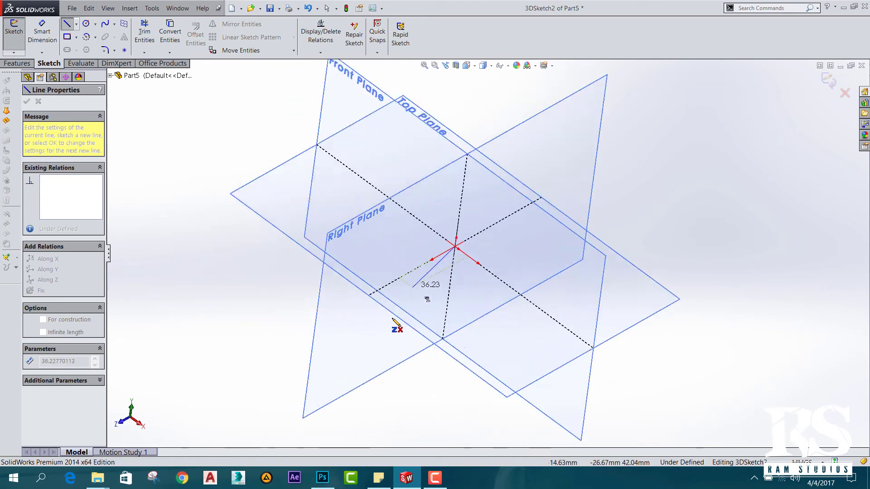
{"action": "scroll", "coordinate": [396, 326], "scroll_direction": "down", "scroll_amount": 1}
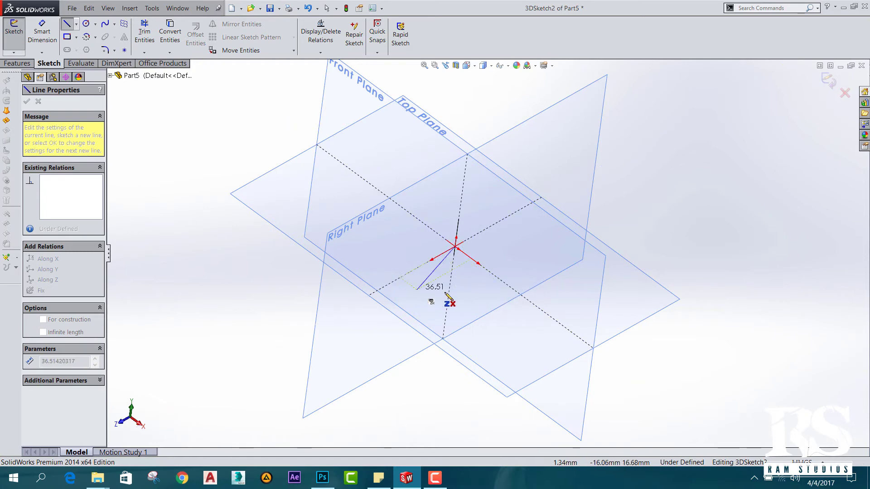
{"action": "mouse_move", "coordinate": [478, 314]}
{"action": "middle_mouse_down"}
{"action": "mouse_move", "coordinate": [529, 286]}
{"action": "mouse_move", "coordinate": [521, 301]}
{"action": "mouse_move", "coordinate": [454, 305]}
{"action": "mouse_move", "coordinate": [461, 204]}
{"action": "mouse_move", "coordinate": [474, 173]}
{"action": "mouse_move", "coordinate": [460, 204]}
{"action": "mouse_move", "coordinate": [422, 217]}
{"action": "mouse_move", "coordinate": [334, 217]}
{"action": "mouse_move", "coordinate": [367, 262]}
{"action": "mouse_move", "coordinate": [448, 256]}
{"action": "mouse_move", "coordinate": [441, 309]}
{"action": "mouse_move", "coordinate": [422, 324]}
{"action": "mouse_move", "coordinate": [452, 344]}
{"action": "mouse_move", "coordinate": [478, 331]}
{"action": "mouse_move", "coordinate": [435, 349]}
{"action": "middle_mouse_up"}
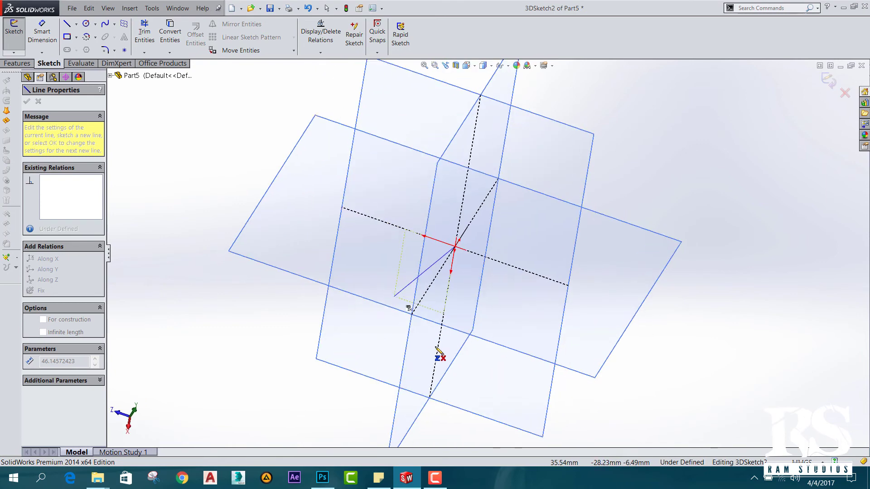
{"action": "left_click", "coordinate": [357, 300]}
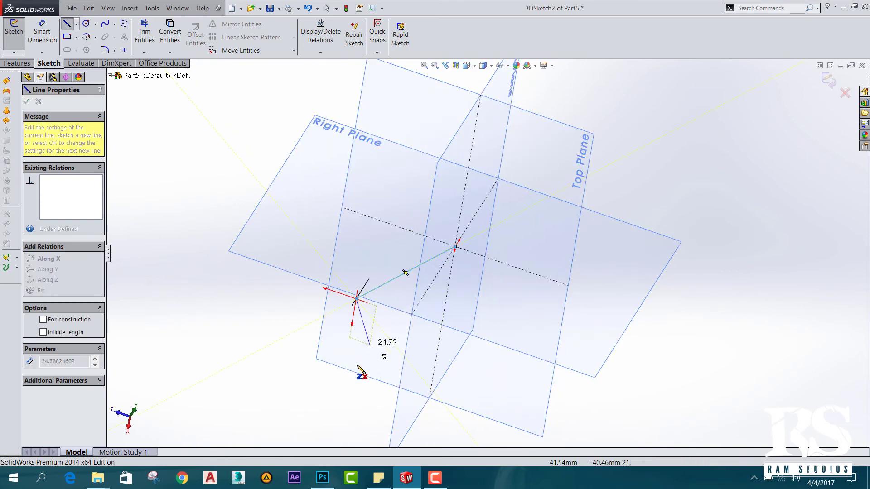
{"action": "mouse_move", "coordinate": [347, 370]}
{"action": "middle_mouse_down"}
{"action": "mouse_move", "coordinate": [398, 355]}
{"action": "mouse_move", "coordinate": [499, 270]}
{"action": "middle_mouse_up"}
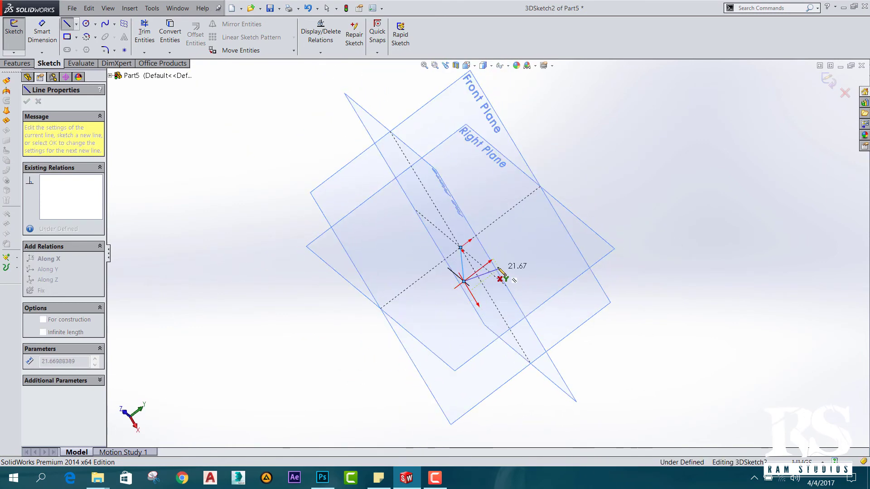
{"action": "mouse_move", "coordinate": [590, 313]}
{"action": "middle_mouse_down"}
{"action": "mouse_move", "coordinate": [548, 336]}
{"action": "mouse_move", "coordinate": [544, 365]}
{"action": "mouse_move", "coordinate": [513, 382]}
{"action": "mouse_move", "coordinate": [534, 361]}
{"action": "mouse_move", "coordinate": [452, 307]}
{"action": "mouse_move", "coordinate": [460, 293]}
{"action": "mouse_move", "coordinate": [450, 289]}
{"action": "mouse_move", "coordinate": [571, 289]}
{"action": "mouse_move", "coordinate": [585, 262]}
{"action": "mouse_move", "coordinate": [516, 229]}
{"action": "mouse_move", "coordinate": [444, 221]}
{"action": "middle_mouse_up"}
{"action": "scroll", "coordinate": [408, 254], "scroll_direction": "down", "scroll_amount": 2}
{"action": "scroll", "coordinate": [483, 258], "scroll_direction": "down", "scroll_amount": 2}
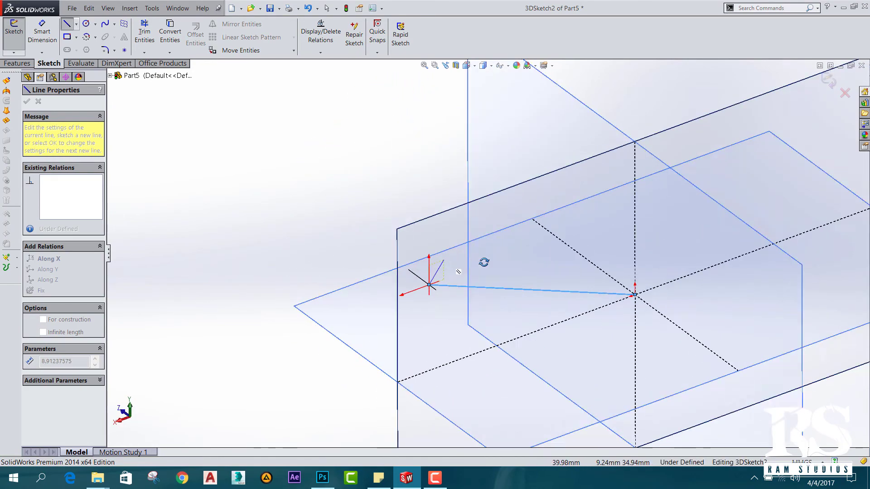
{"action": "mouse_move", "coordinate": [484, 258]}
{"action": "middle_mouse_down"}
{"action": "mouse_move", "coordinate": [552, 270]}
{"action": "mouse_move", "coordinate": [480, 235]}
{"action": "mouse_move", "coordinate": [472, 266]}
{"action": "mouse_move", "coordinate": [580, 367]}
{"action": "mouse_move", "coordinate": [551, 382]}
{"action": "mouse_move", "coordinate": [673, 376]}
{"action": "middle_mouse_up"}
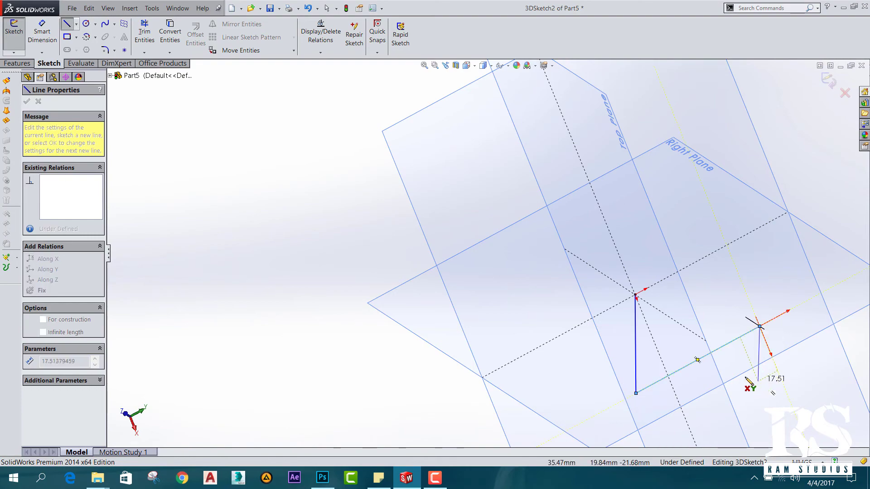
Add another connected segment across the planes, then end line drawing with Esc.
{"action": "mouse_move", "coordinate": [743, 382]}
{"action": "middle_mouse_down"}
{"action": "mouse_move", "coordinate": [715, 357]}
{"action": "mouse_move", "coordinate": [685, 303]}
{"action": "mouse_move", "coordinate": [633, 270]}
{"action": "mouse_move", "coordinate": [684, 239]}
{"action": "mouse_move", "coordinate": [742, 227]}
{"action": "mouse_move", "coordinate": [773, 227]}
{"action": "mouse_move", "coordinate": [805, 246]}
{"action": "mouse_move", "coordinate": [821, 314]}
{"action": "mouse_move", "coordinate": [784, 360]}
{"action": "mouse_move", "coordinate": [718, 369]}
{"action": "mouse_move", "coordinate": [750, 378]}
{"action": "middle_mouse_up"}
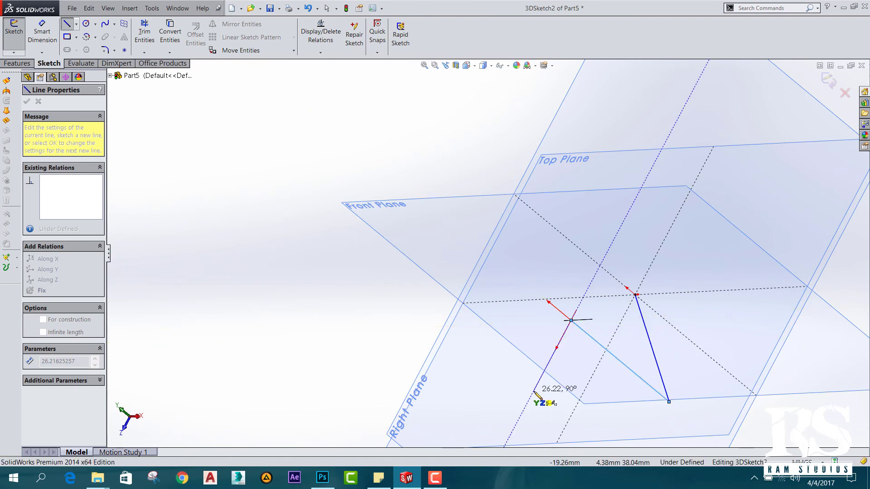
{"action": "mouse_move", "coordinate": [535, 393]}
{"action": "middle_mouse_down"}
{"action": "mouse_move", "coordinate": [647, 385]}
{"action": "mouse_move", "coordinate": [680, 375]}
{"action": "mouse_move", "coordinate": [678, 356]}
{"action": "middle_mouse_up"}
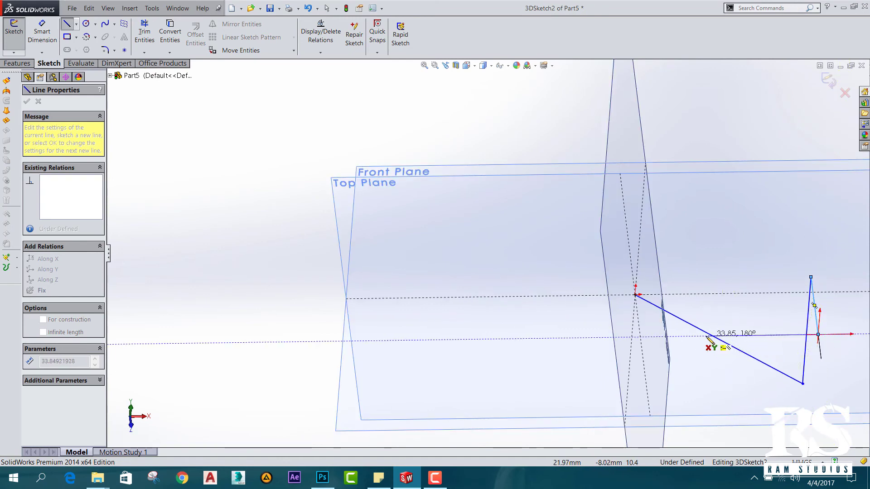
{"action": "left_click", "coordinate": [488, 341]}
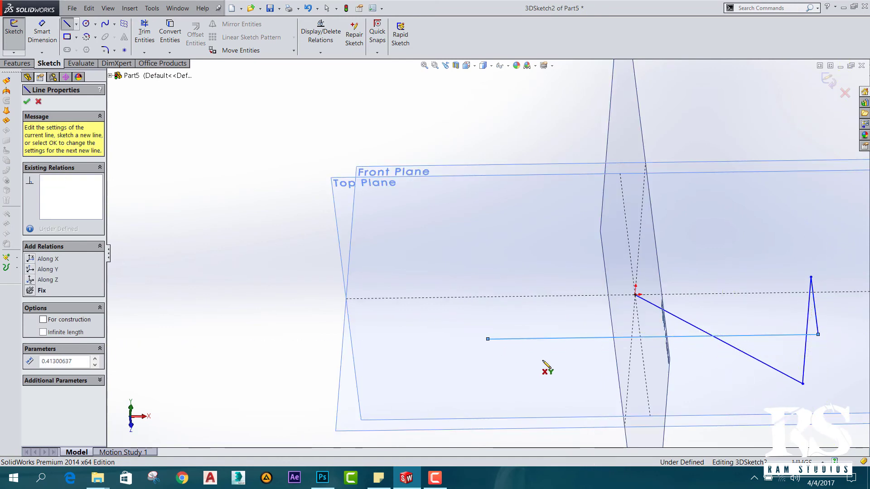
{"action": "mouse_move", "coordinate": [545, 367]}
{"action": "middle_mouse_down"}
{"action": "mouse_move", "coordinate": [509, 330]}
{"action": "mouse_move", "coordinate": [484, 321]}
{"action": "mouse_move", "coordinate": [466, 369]}
{"action": "mouse_move", "coordinate": [502, 441]}
{"action": "mouse_move", "coordinate": [518, 317]}
{"action": "mouse_move", "coordinate": [509, 435]}
{"action": "middle_mouse_up"}
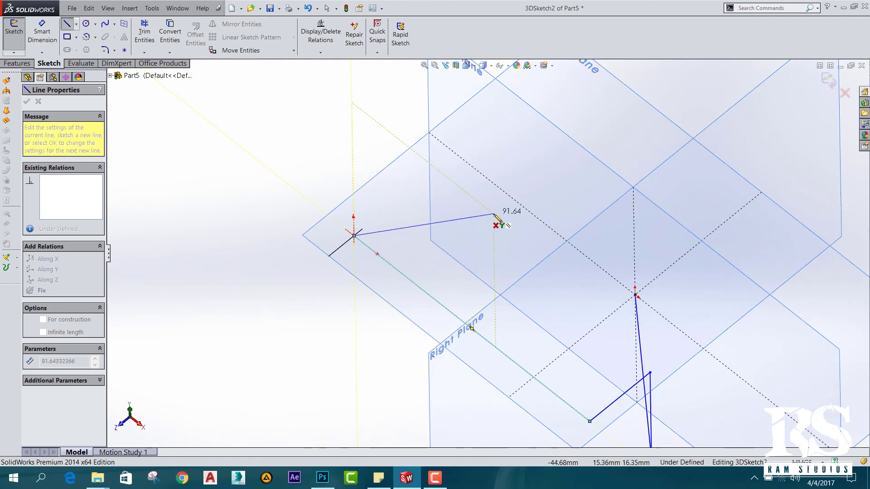
{"action": "middle_click_drag", "start_coordinate": [402, 184], "coordinate": [460, 194]}
{"action": "mouse_move", "coordinate": [461, 268]}
{"action": "middle_mouse_down"}
{"action": "mouse_move", "coordinate": [517, 249]}
{"action": "mouse_move", "coordinate": [598, 268]}
{"action": "mouse_move", "coordinate": [631, 301]}
{"action": "mouse_move", "coordinate": [660, 301]}
{"action": "middle_mouse_up"}
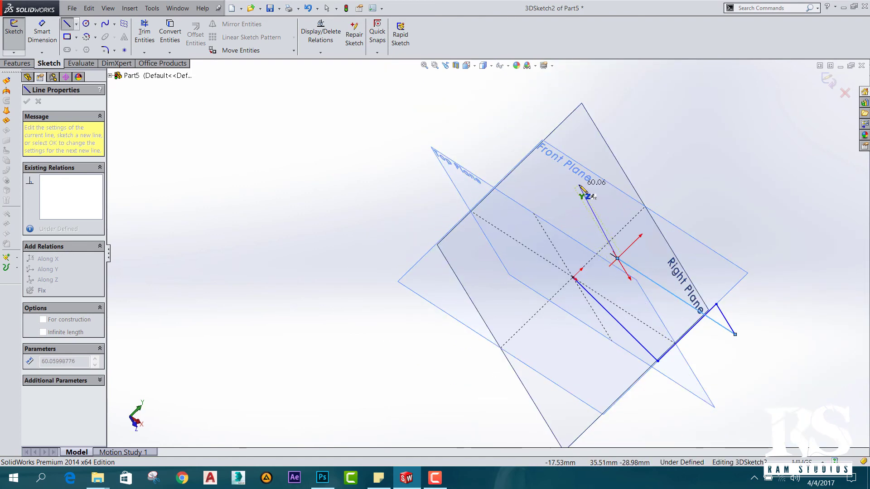
{"action": "mouse_move", "coordinate": [582, 190]}
{"action": "middle_mouse_down"}
{"action": "mouse_move", "coordinate": [582, 237]}
{"action": "mouse_move", "coordinate": [553, 287]}
{"action": "mouse_move", "coordinate": [532, 292]}
{"action": "middle_mouse_up"}
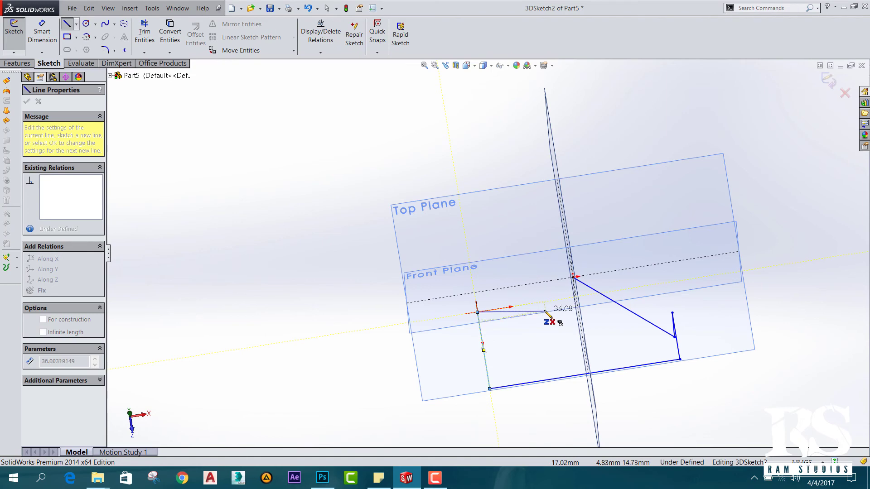
{"action": "key", "text": "Escape"}
{"action": "mouse_move", "coordinate": [625, 346]}
{"action": "middle_mouse_down"}
{"action": "mouse_move", "coordinate": [651, 288]}
{"action": "mouse_move", "coordinate": [613, 235]}
{"action": "mouse_move", "coordinate": [535, 226]}
{"action": "middle_mouse_up"}
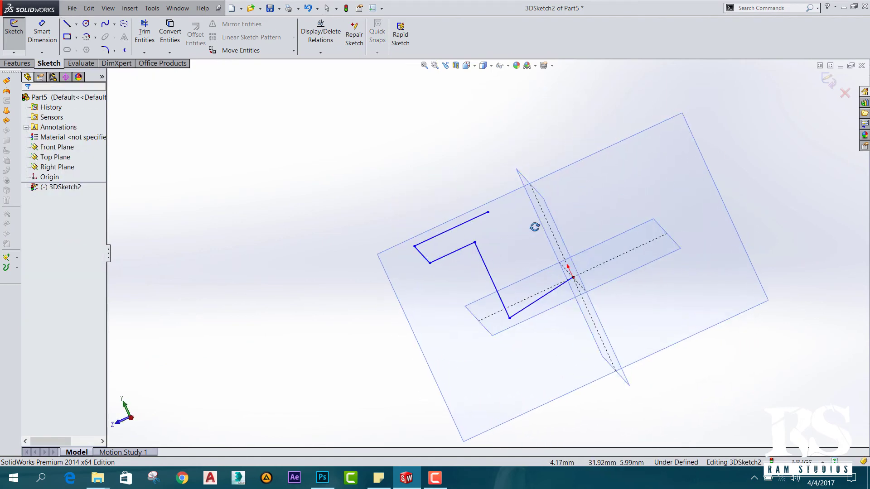
Orbit to inspect the five-segment polyline against the reference planes.
{"action": "mouse_move", "coordinate": [540, 278]}
{"action": "middle_mouse_down"}
{"action": "mouse_move", "coordinate": [534, 382]}
{"action": "mouse_move", "coordinate": [579, 375]}
{"action": "mouse_move", "coordinate": [608, 350]}
{"action": "mouse_move", "coordinate": [596, 316]}
{"action": "mouse_move", "coordinate": [552, 313]}
{"action": "mouse_move", "coordinate": [585, 355]}
{"action": "mouse_move", "coordinate": [611, 316]}
{"action": "mouse_move", "coordinate": [631, 336]}
{"action": "mouse_move", "coordinate": [614, 334]}
{"action": "mouse_move", "coordinate": [611, 247]}
{"action": "mouse_move", "coordinate": [505, 286]}
{"action": "mouse_move", "coordinate": [492, 279]}
{"action": "mouse_move", "coordinate": [610, 231]}
{"action": "mouse_move", "coordinate": [570, 304]}
{"action": "mouse_move", "coordinate": [648, 298]}
{"action": "mouse_move", "coordinate": [567, 320]}
{"action": "mouse_move", "coordinate": [573, 335]}
{"action": "mouse_move", "coordinate": [533, 352]}
{"action": "mouse_move", "coordinate": [502, 305]}
{"action": "mouse_move", "coordinate": [484, 305]}
{"action": "mouse_move", "coordinate": [531, 298]}
{"action": "mouse_move", "coordinate": [575, 272]}
{"action": "mouse_move", "coordinate": [644, 267]}
{"action": "mouse_move", "coordinate": [605, 276]}
{"action": "mouse_move", "coordinate": [521, 251]}
{"action": "middle_mouse_up"}
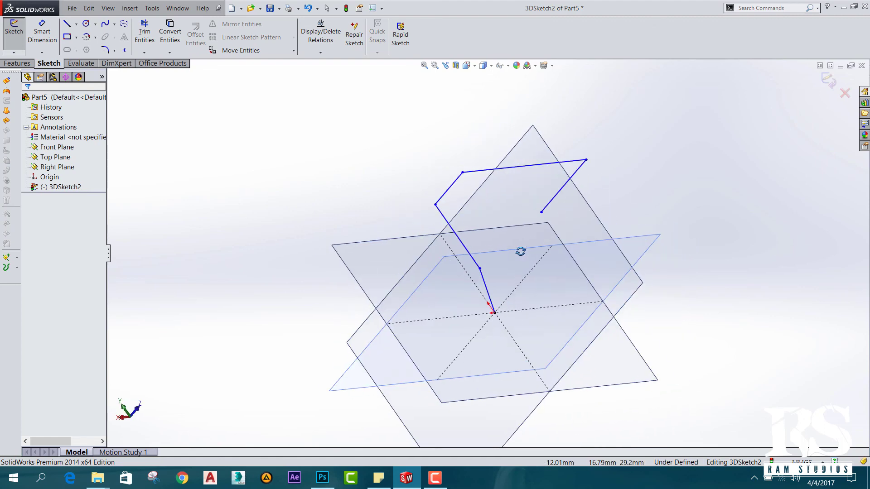